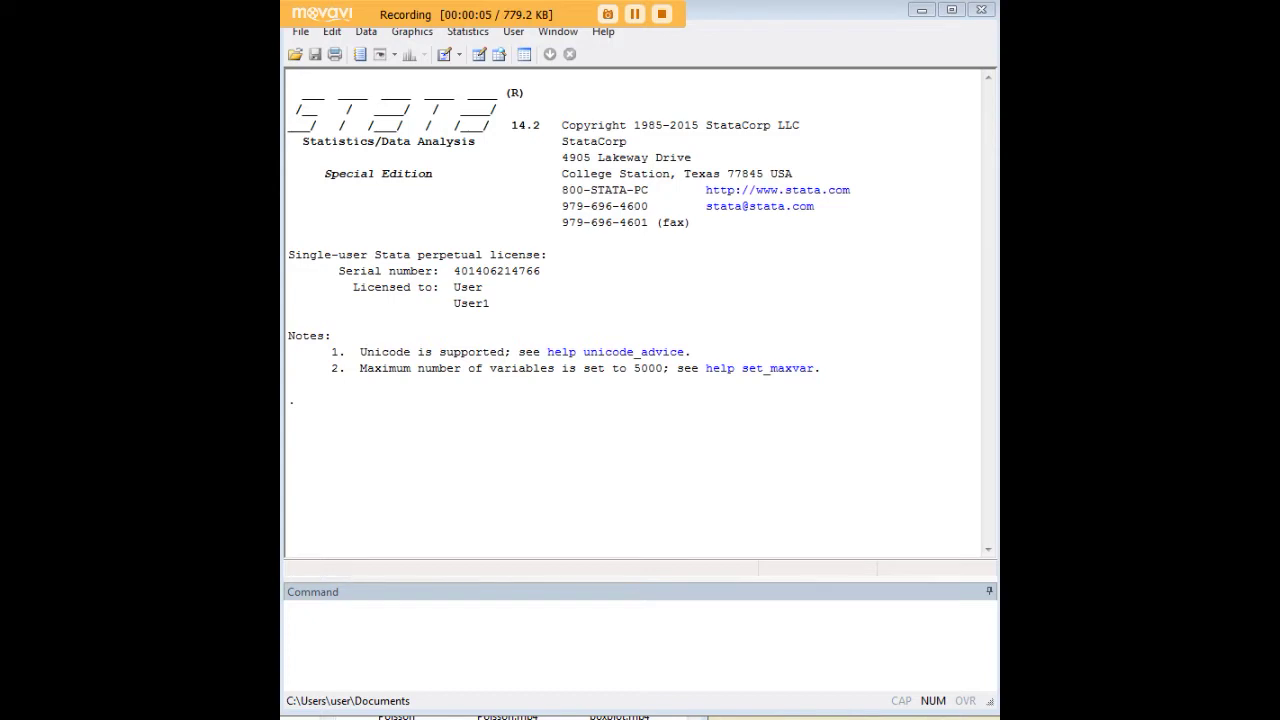
Paste 'webuse census13' and the tabstat dvcrate command, highlighting the load line, statistics list and tabstat.
{"action": "left_click", "coordinate": [873, 621]}
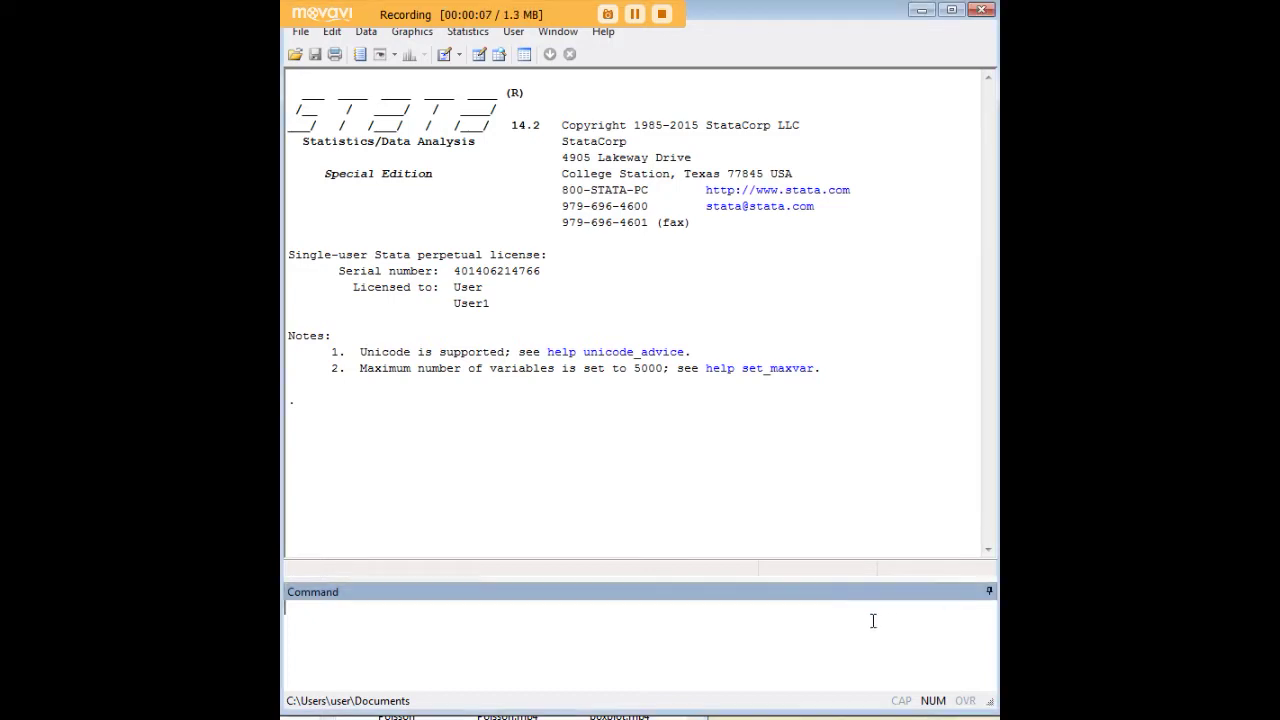
{"action": "type", "text": "webuse census13 tabstat dvcrate, stat(n mean min max kurt skew sd p25 p50 p75)"}
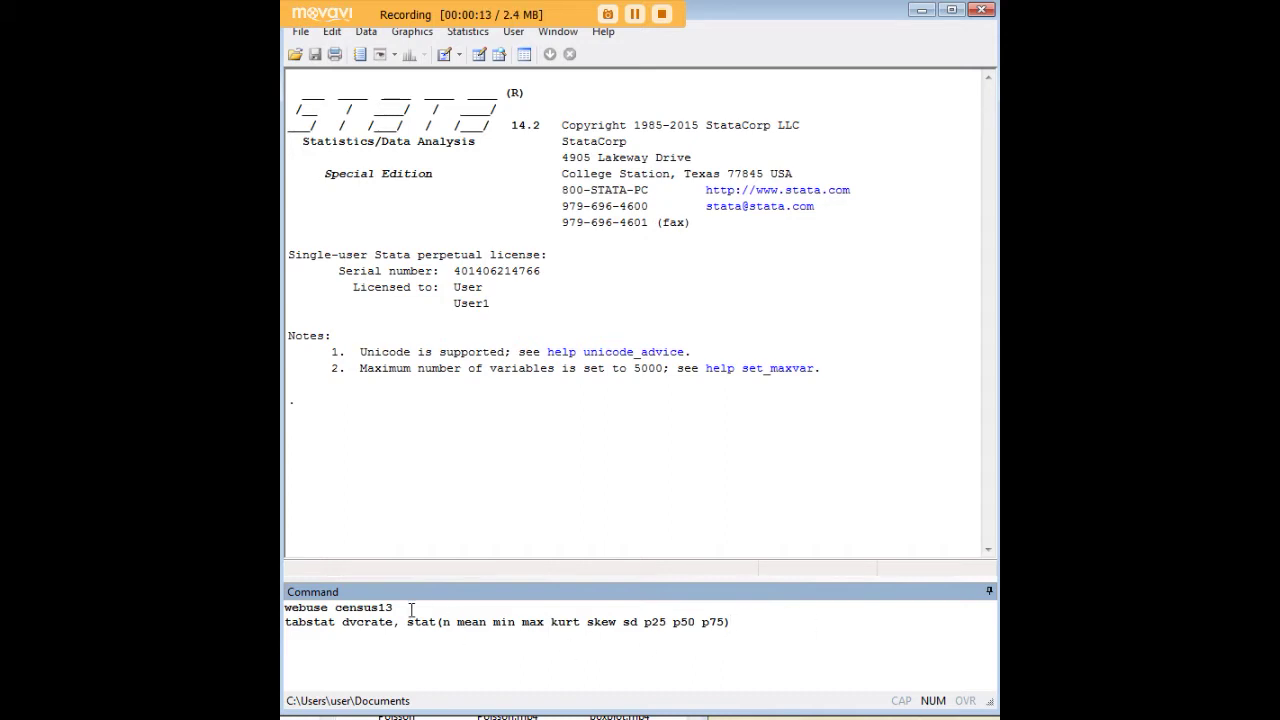
{"action": "left_click_drag", "start_coordinate": [416, 609], "coordinate": [285, 612]}
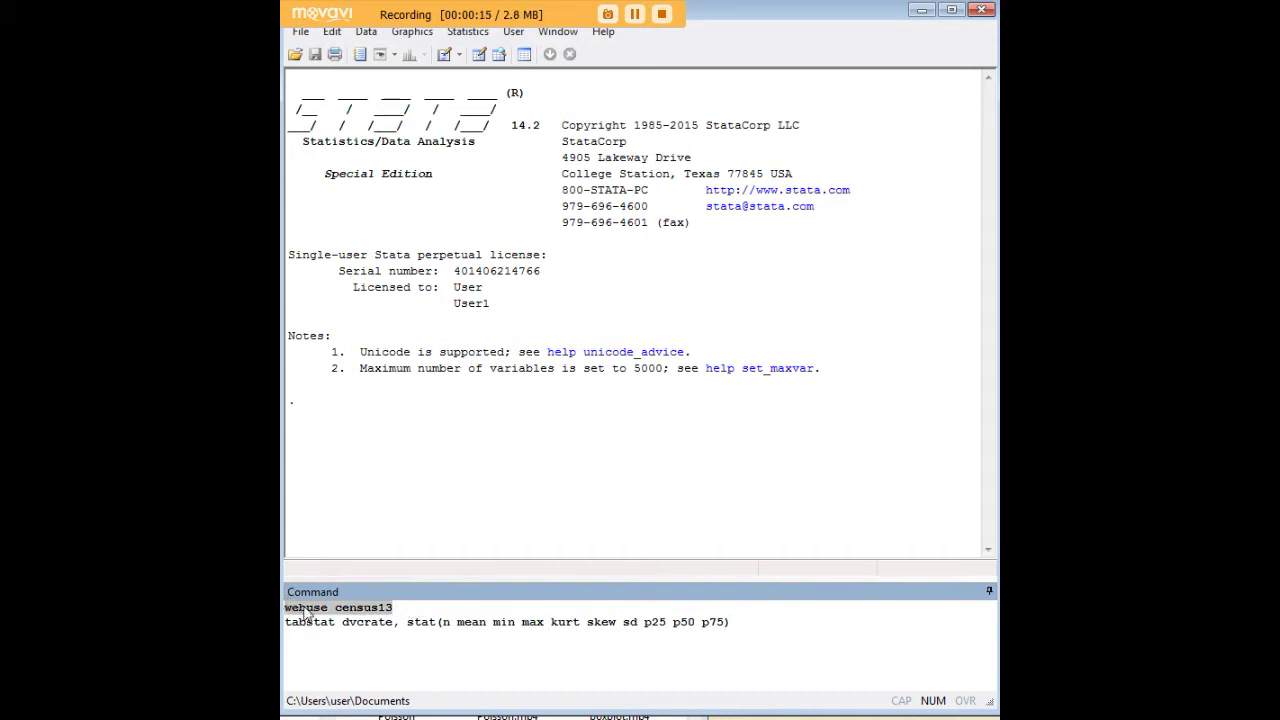
{"action": "left_click_drag", "start_coordinate": [736, 622], "coordinate": [285, 621]}
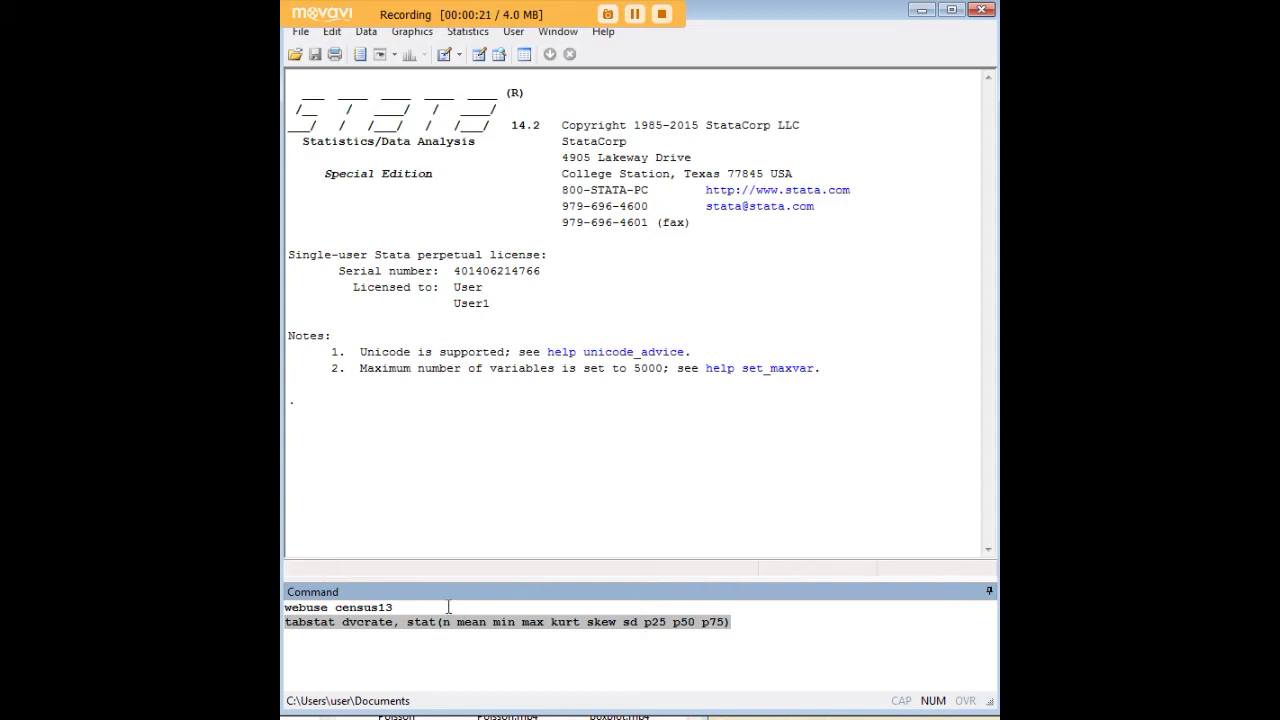
{"action": "left_click_drag", "start_coordinate": [414, 607], "coordinate": [285, 607]}
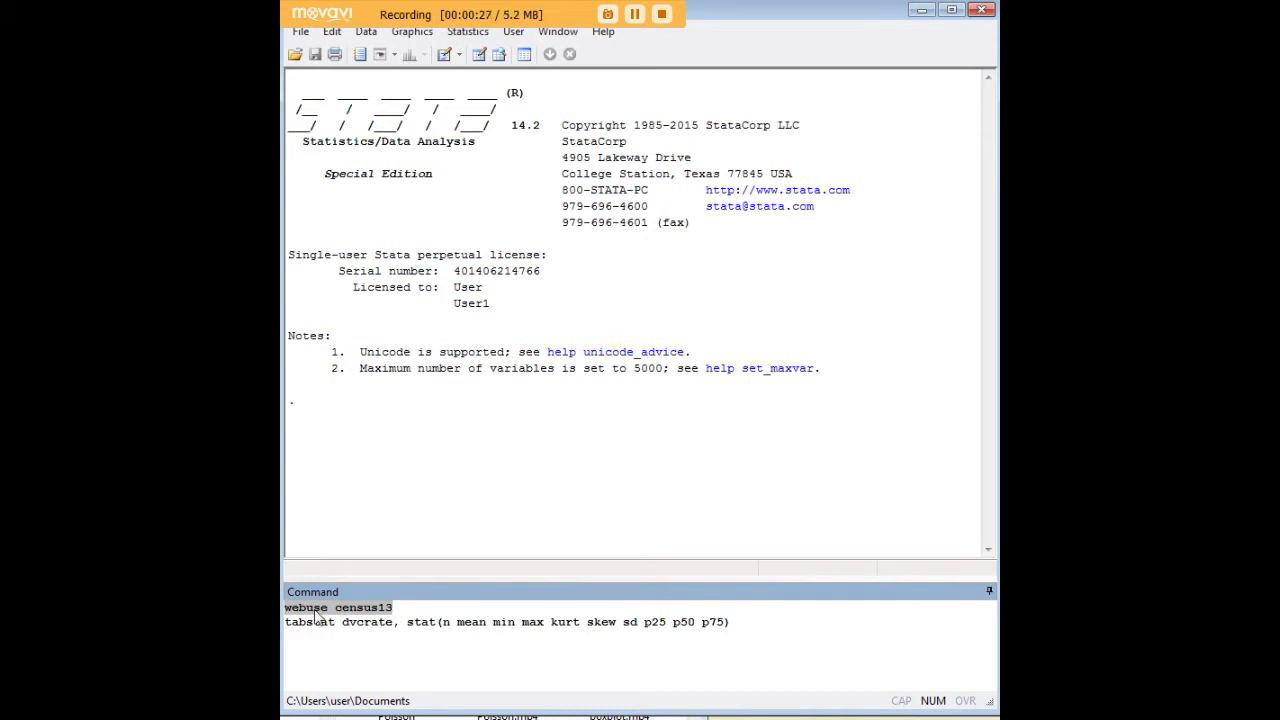
{"action": "left_click_drag", "start_coordinate": [336, 622], "coordinate": [395, 622]}
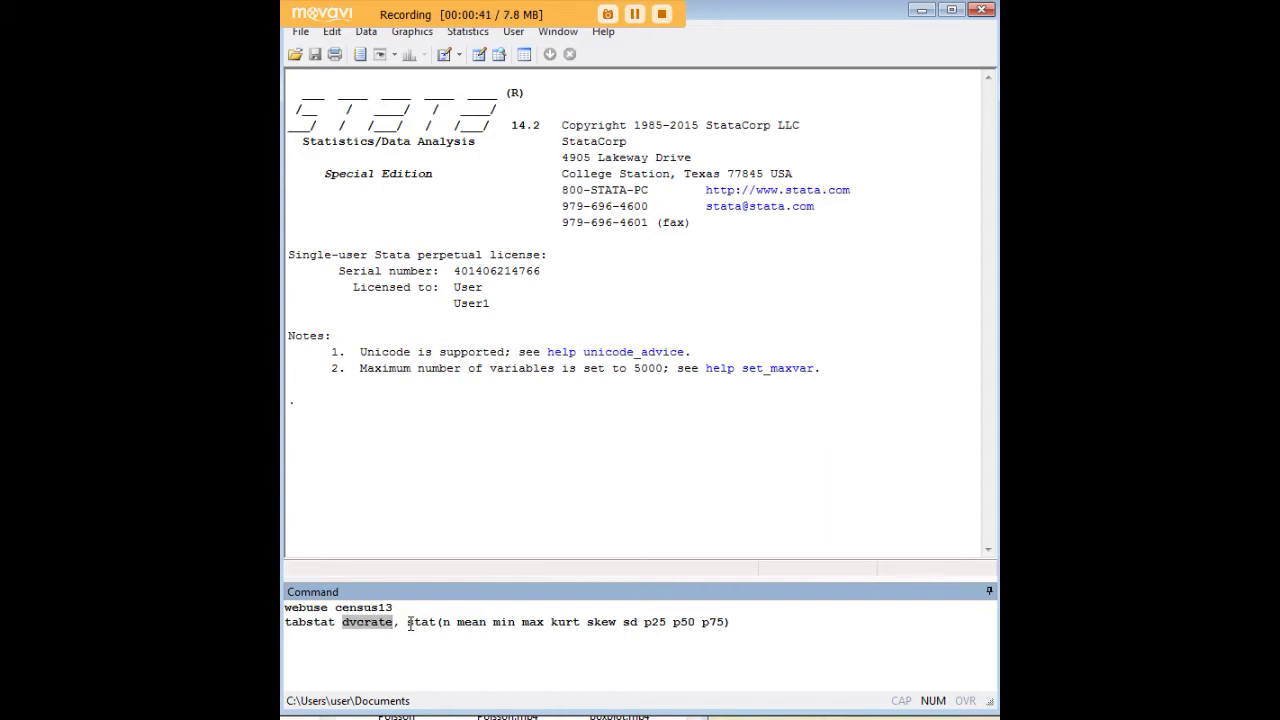
Point out the stat() option, percentiles, sd, skew and kurt, then run both commands.
{"action": "left_click_drag", "start_coordinate": [408, 622], "coordinate": [430, 622]}
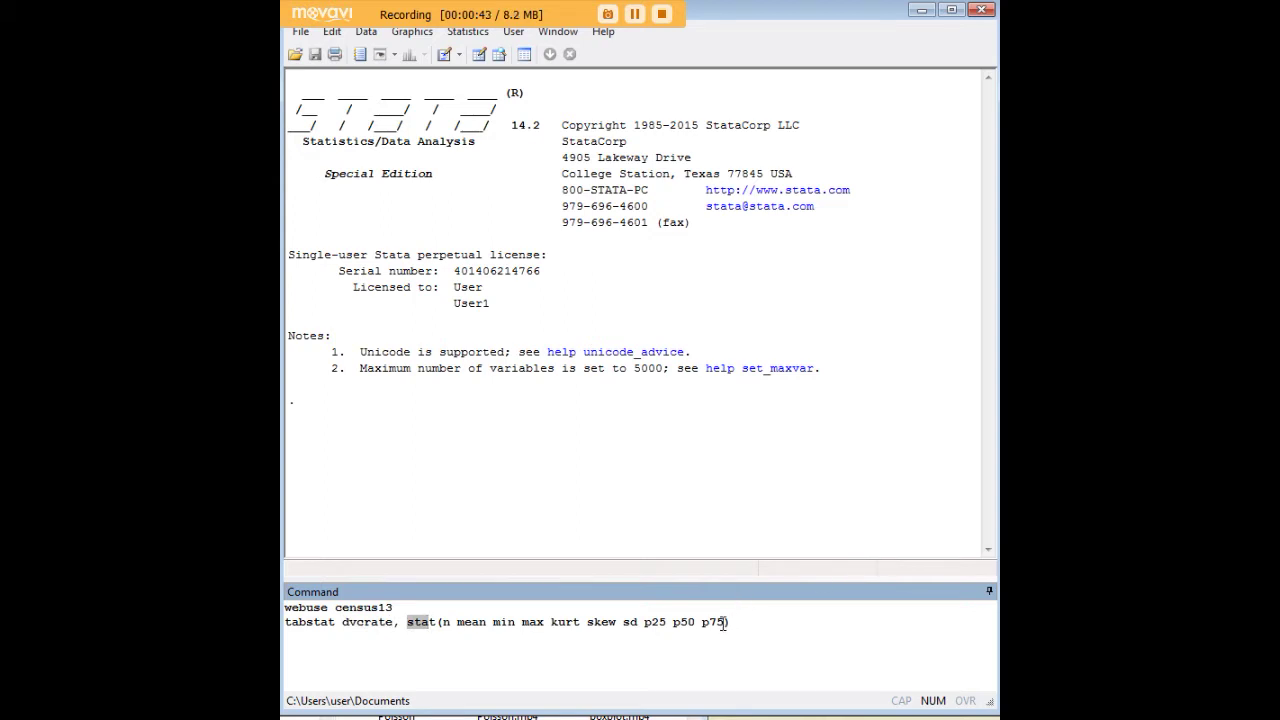
{"action": "left_click_drag", "start_coordinate": [728, 622], "coordinate": [446, 624]}
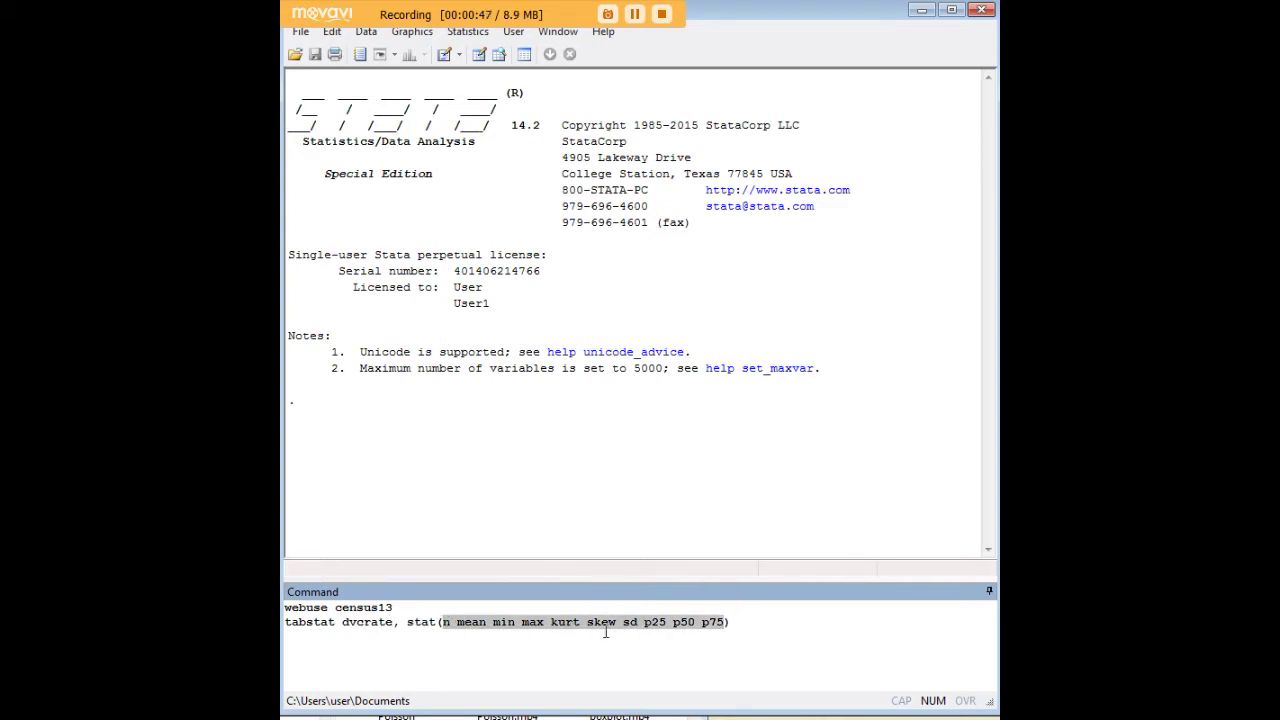
{"action": "left_click", "coordinate": [449, 630]}
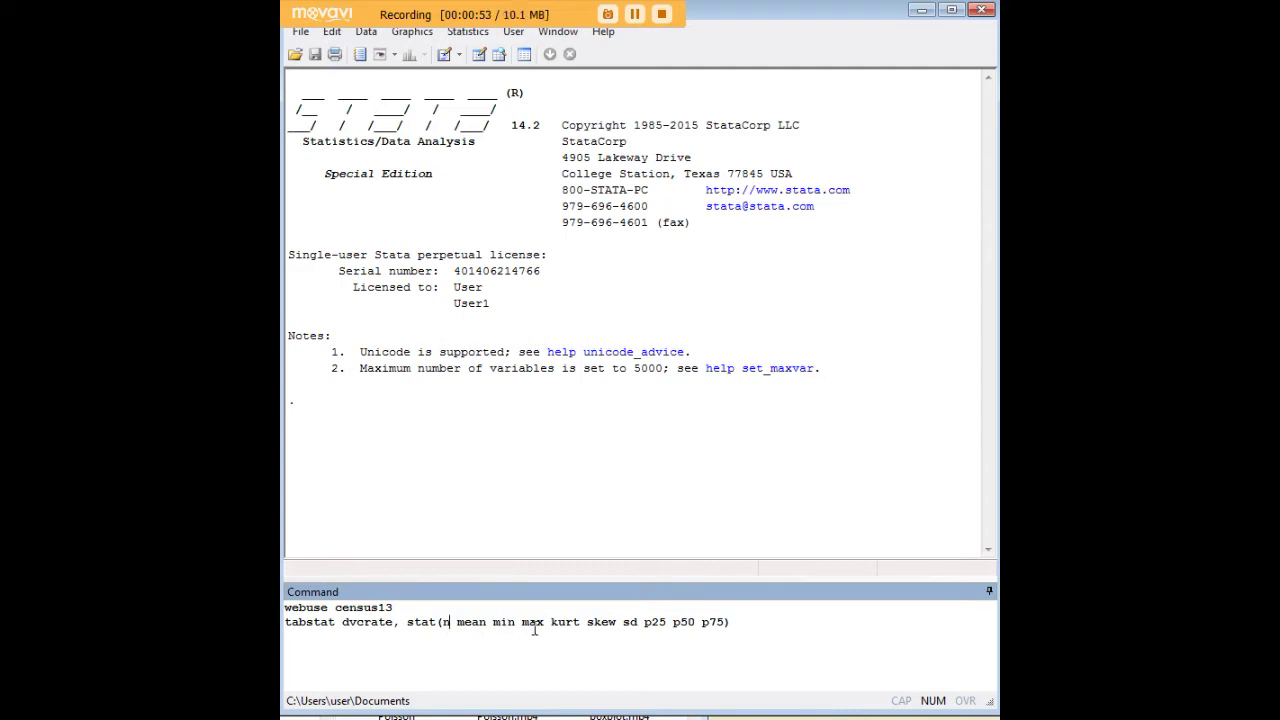
{"action": "left_click", "coordinate": [669, 624]}
{"action": "left_click_drag", "start_coordinate": [638, 622], "coordinate": [623, 625]}
{"action": "double_click", "coordinate": [601, 622]}
{"action": "left_click", "coordinate": [551, 622]}
{"action": "double_click", "coordinate": [551, 622]}
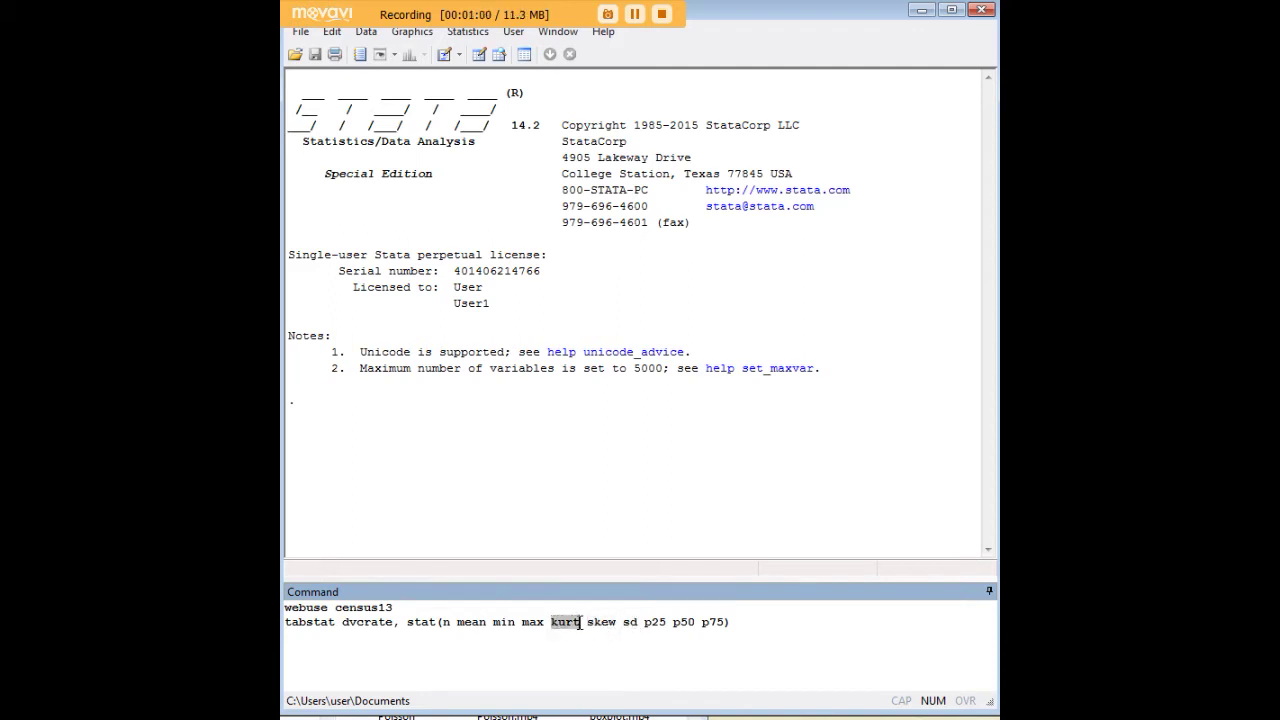
{"action": "left_click", "coordinate": [738, 622]}
{"action": "key", "text": "Return"}
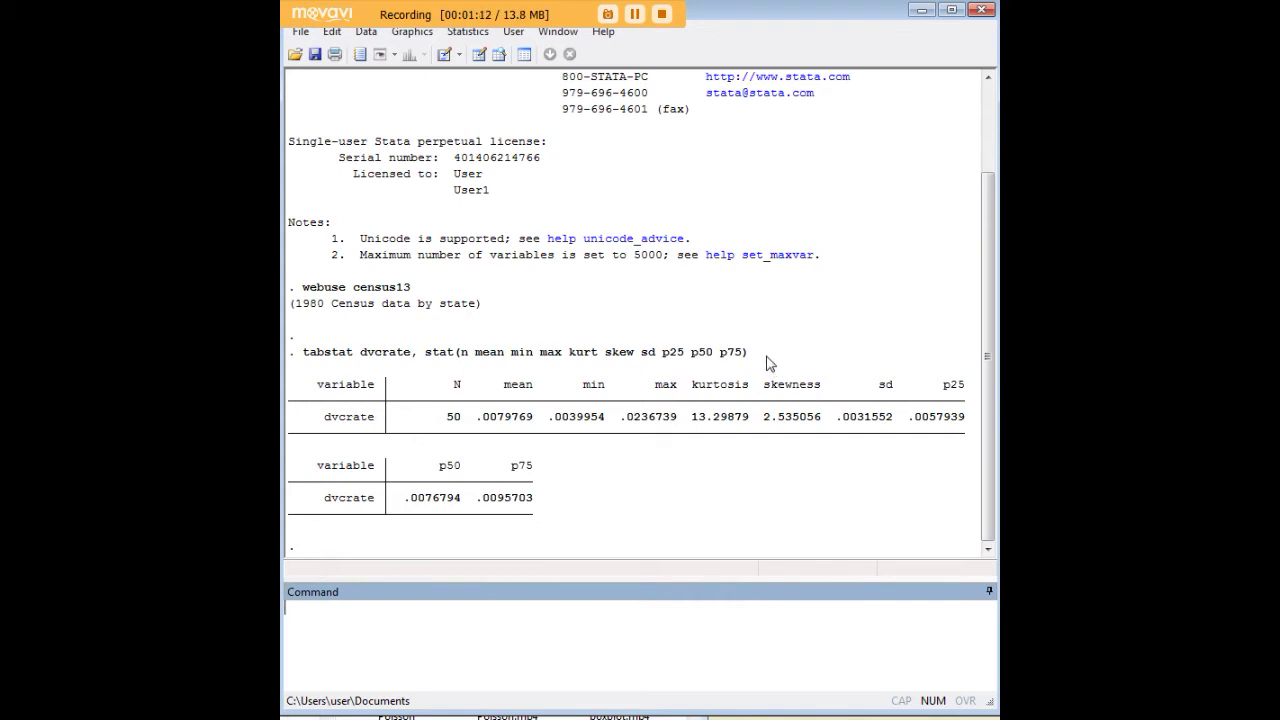
Select the tabstat dvcrate command line in the Results window.
{"action": "left_click_drag", "start_coordinate": [752, 354], "coordinate": [306, 360]}
{"action": "key", "text": "ctrl+c"}
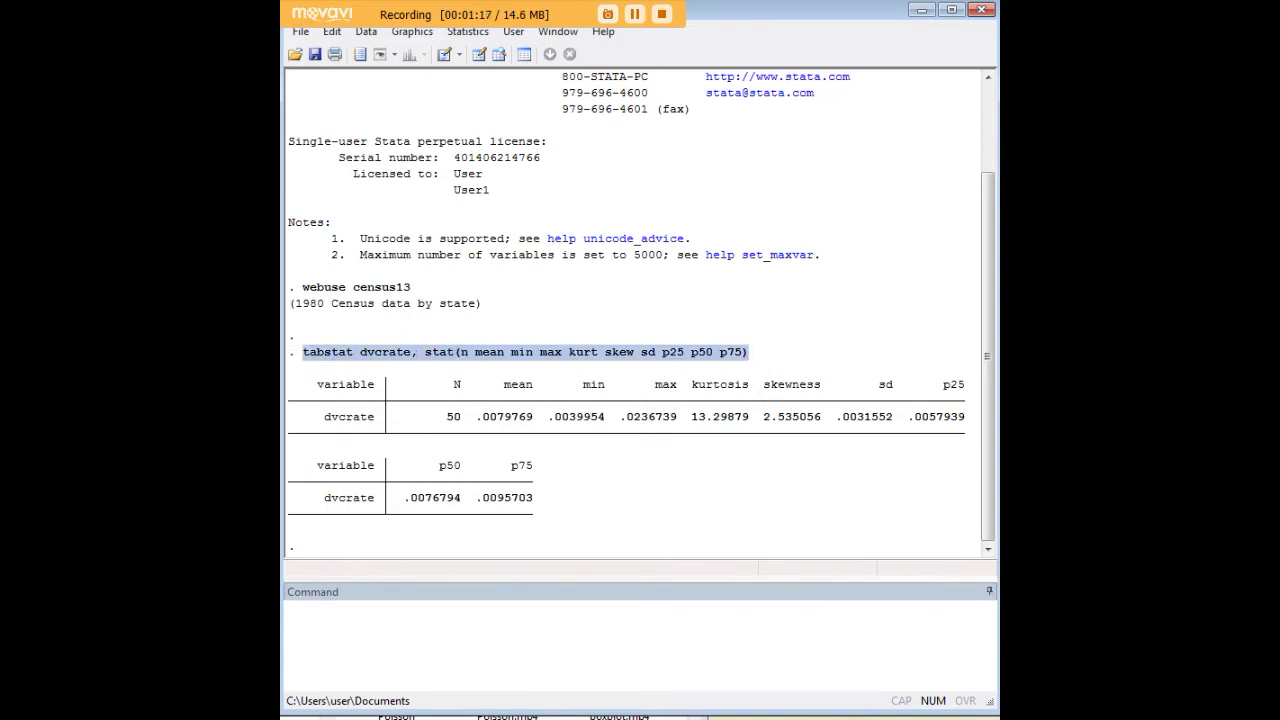
Rerun tabstat dvcrate with only mean, min, max, sd and p50, dropping n, kurt, skew, p25 and p75.
{"action": "left_click", "coordinate": [651, 643]}
{"action": "key", "text": "ctrl+v"}
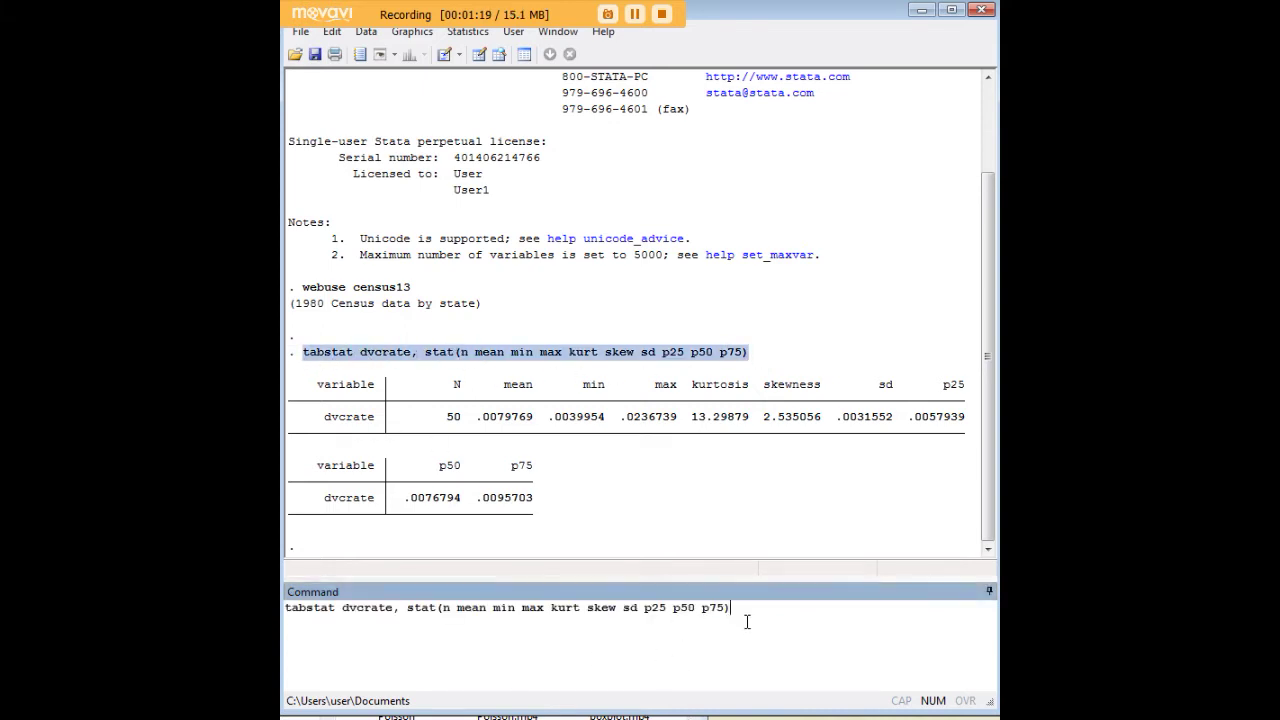
{"action": "key", "text": "Left"}
{"action": "key", "text": "BackSpace"}
{"action": "key", "text": "BackSpace"}
{"action": "key", "text": "BackSpace"}
{"action": "key", "text": "BackSpace"}
{"action": "key", "text": "BackSpace"}
{"action": "key", "text": "BackSpace"}
{"action": "key", "text": "BackSpace"}
{"action": "key", "text": "BackSpace"}
{"action": "key", "text": "Left"}
{"action": "key", "text": "Left"}
{"action": "key", "text": "Left"}
{"action": "key", "text": "BackSpace"}
{"action": "key", "text": "BackSpace"}
{"action": "key", "text": "BackSpace"}
{"action": "key", "text": "BackSpace"}
{"action": "key", "text": "BackSpace"}
{"action": "key", "text": "BackSpace"}
{"action": "key", "text": "BackSpace"}
{"action": "key", "text": "BackSpace"}
{"action": "key", "text": "BackSpace"}
{"action": "key", "text": "BackSpace"}
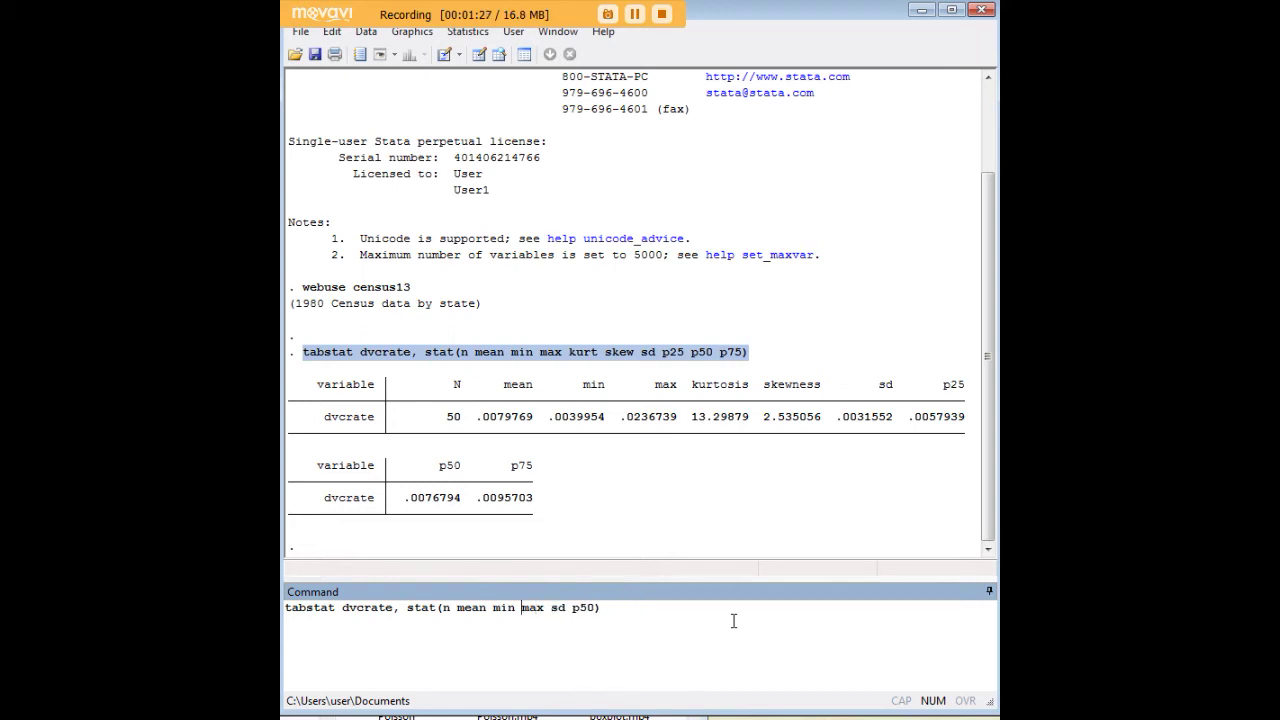
{"action": "key", "text": "Left"}
{"action": "key", "text": "Left"}
{"action": "key", "text": "Left"}
{"action": "key", "text": "Left"}
{"action": "key", "text": "Left"}
{"action": "key", "text": "Left"}
{"action": "key", "text": "Left"}
{"action": "key", "text": "Left"}
{"action": "key", "text": "Left"}
{"action": "key", "text": "BackSpace"}
{"action": "key", "text": "BackSpace"}
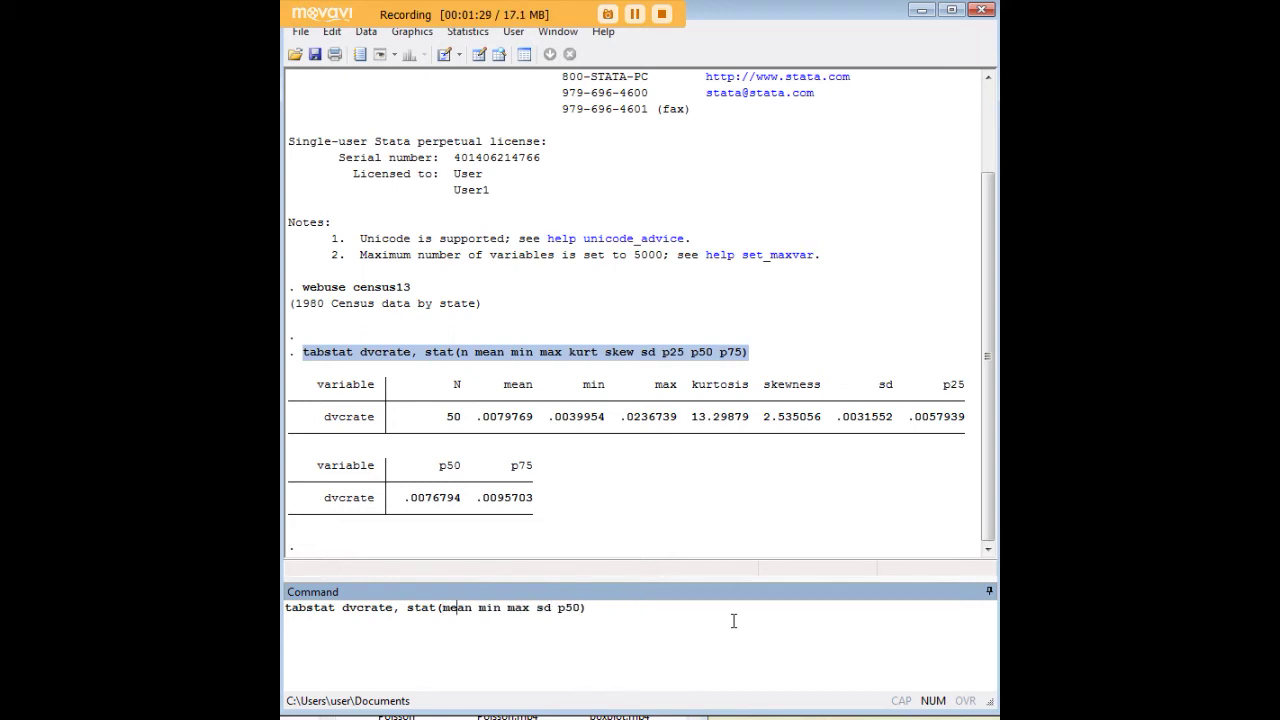
{"action": "key", "text": "Right"}
{"action": "key", "text": "Right"}
{"action": "key", "text": "Right"}
{"action": "key", "text": "Right"}
{"action": "key", "text": "Return"}
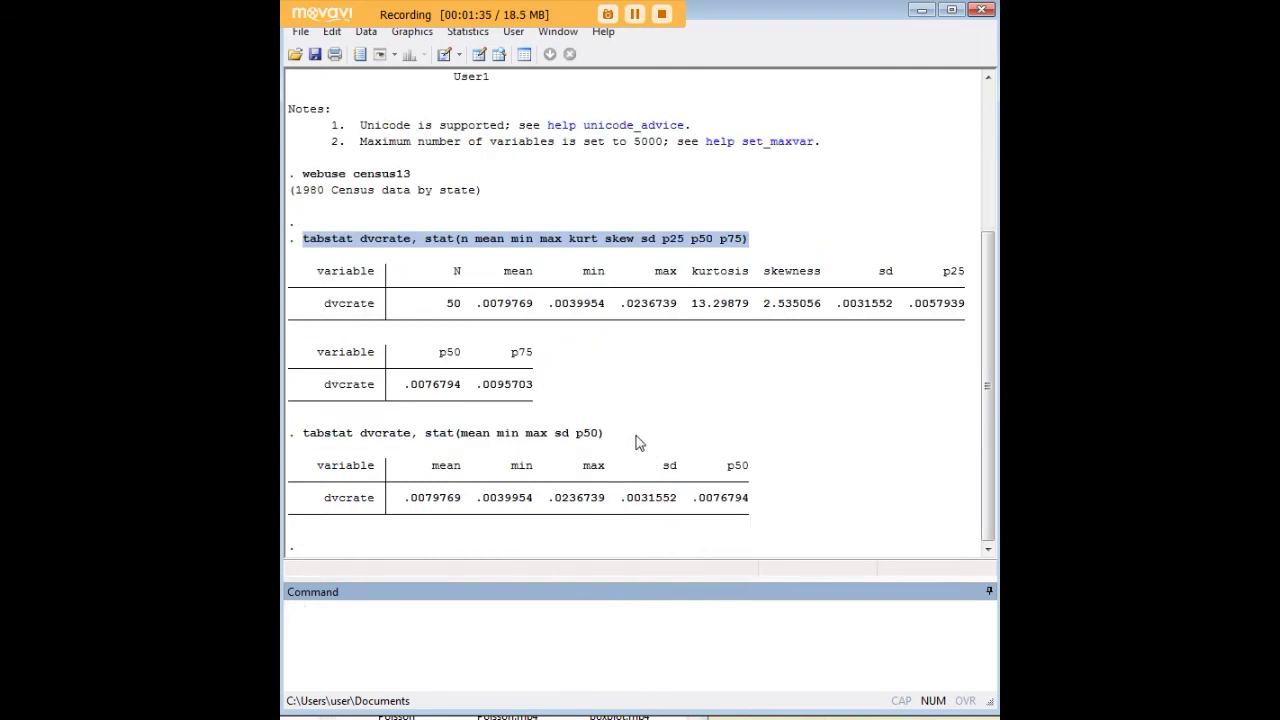
{"action": "left_click_drag", "start_coordinate": [603, 443], "coordinate": [306, 442]}
{"action": "key", "text": "ctrl+c"}
Add mrgrate after dvcrate in the tabstat command and run it for a two-column table.
{"action": "left_click", "coordinate": [600, 630]}
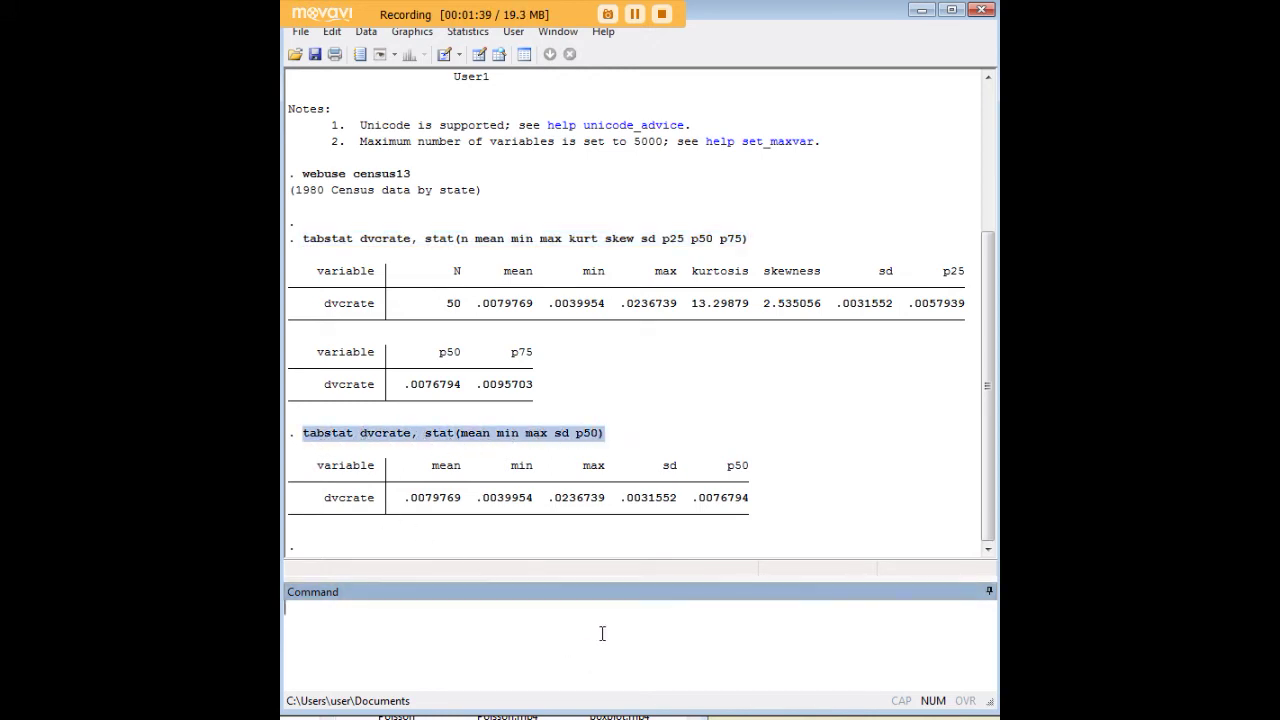
{"action": "key", "text": "ctrl+v"}
{"action": "left_click", "coordinate": [393, 609]}
{"action": "type", "text": "mrgrate"}
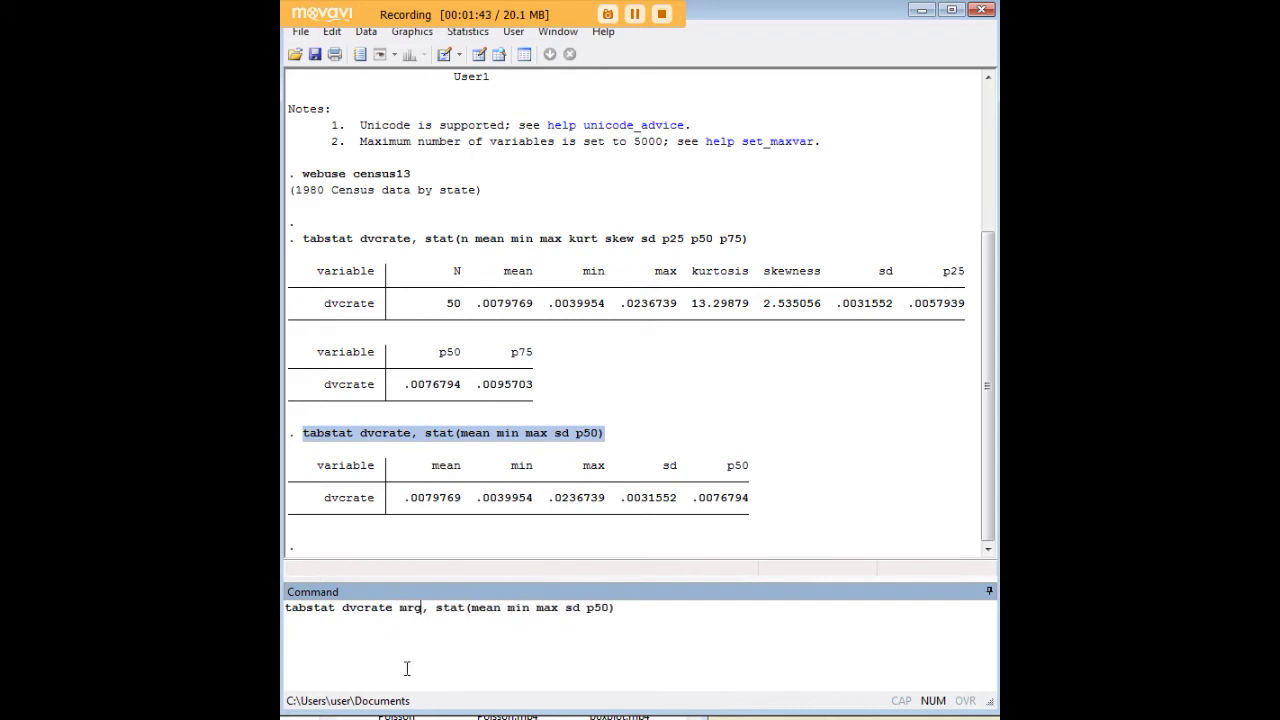
{"action": "key", "text": "Return"}
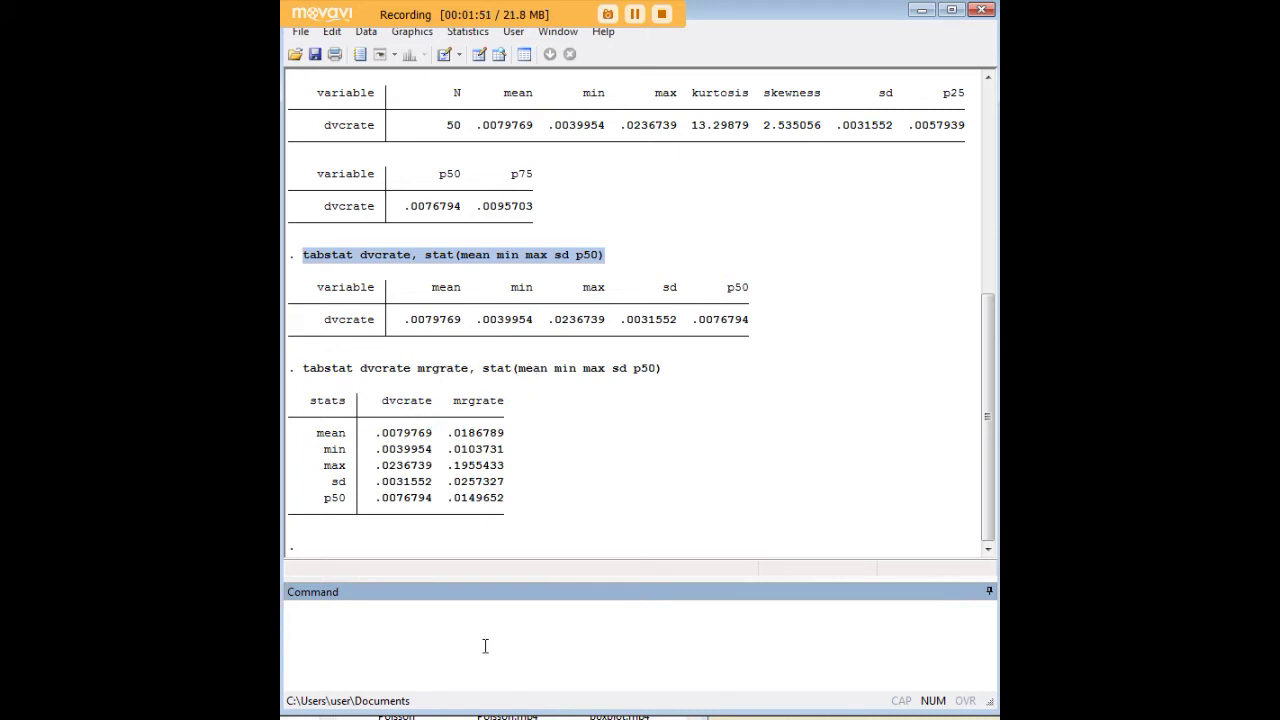
Open the dataset with edit, inspect the mrgrate and dvcrate columns, and return to results.
{"action": "type", "text": "dit"}
{"action": "key", "text": "Return"}
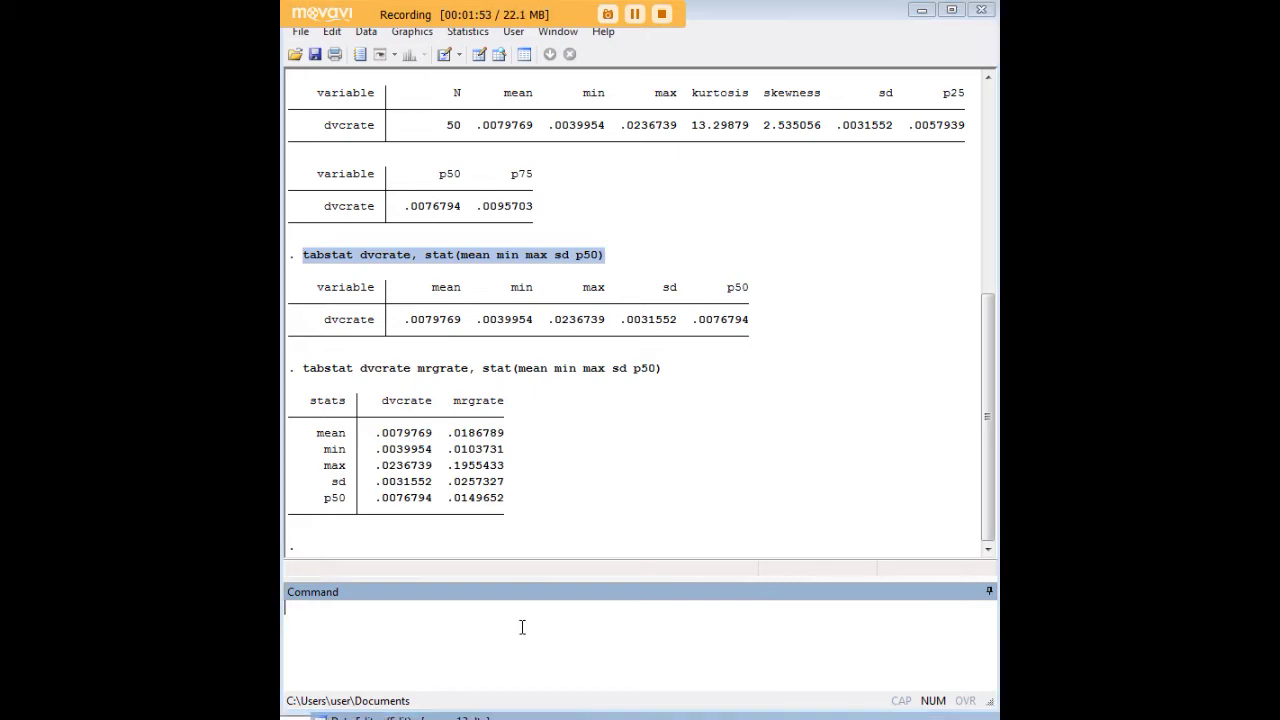
{"action": "left_click", "coordinate": [786, 124]}
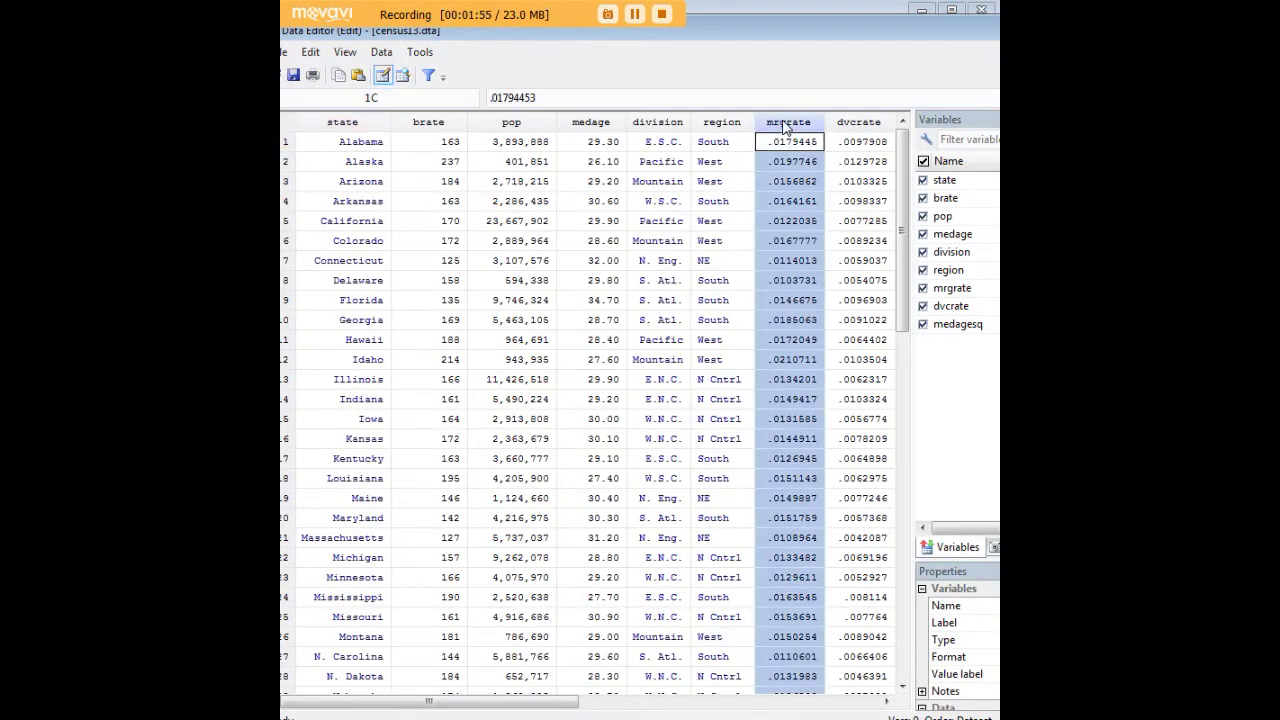
{"action": "left_click", "coordinate": [864, 124]}
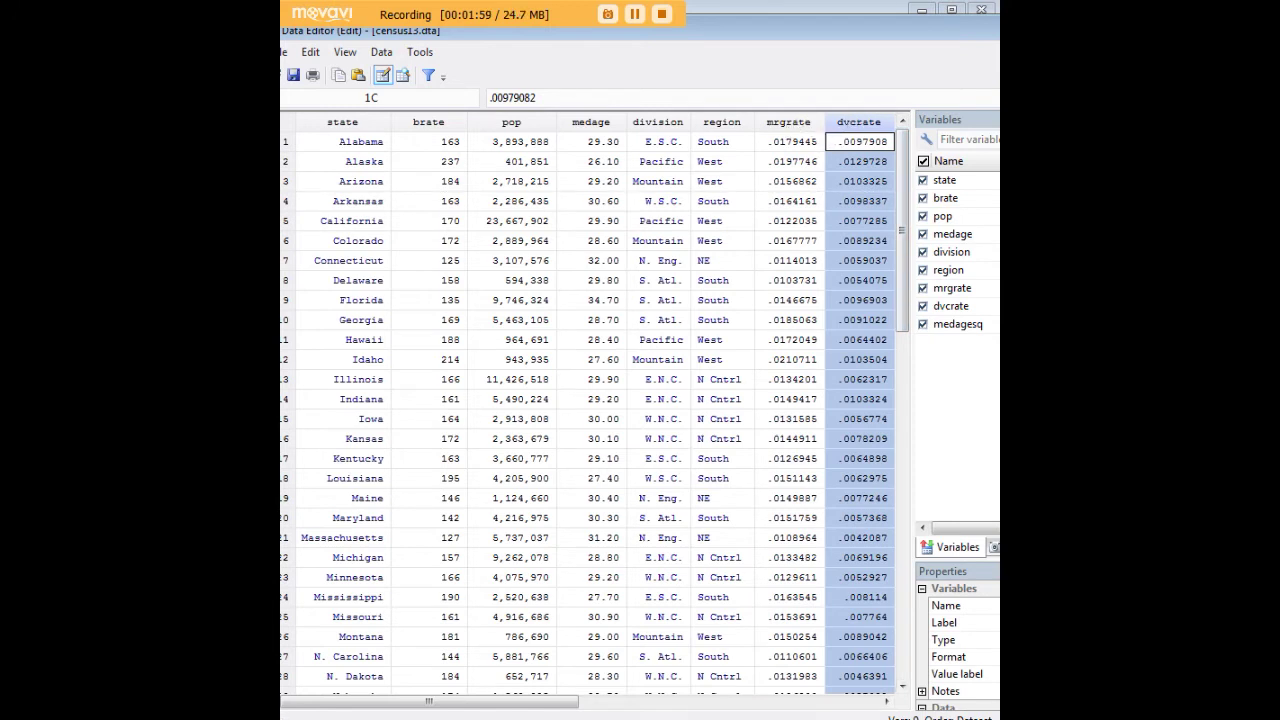
{"action": "key", "text": "alt+Tab"}
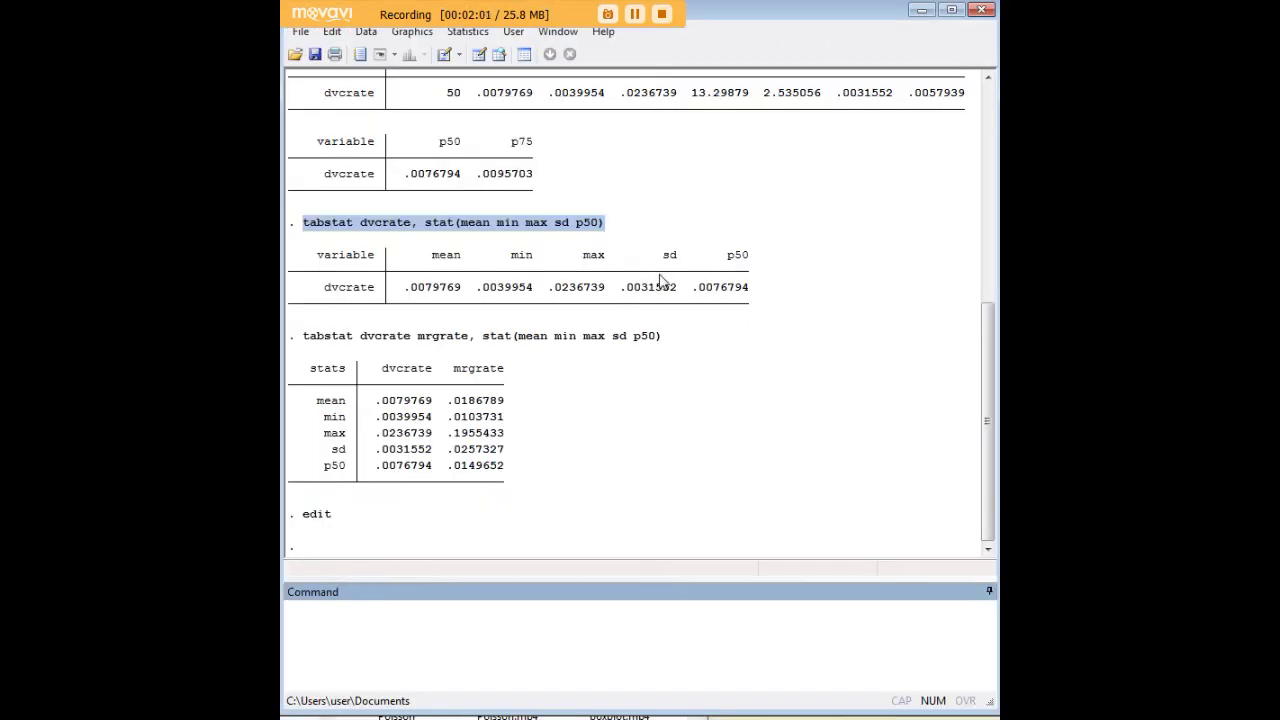
{"action": "scroll", "coordinate": [642, 262], "scroll_direction": "up", "scroll_amount": 4}
{"action": "scroll", "coordinate": [614, 414], "scroll_direction": "down", "scroll_amount": 2}
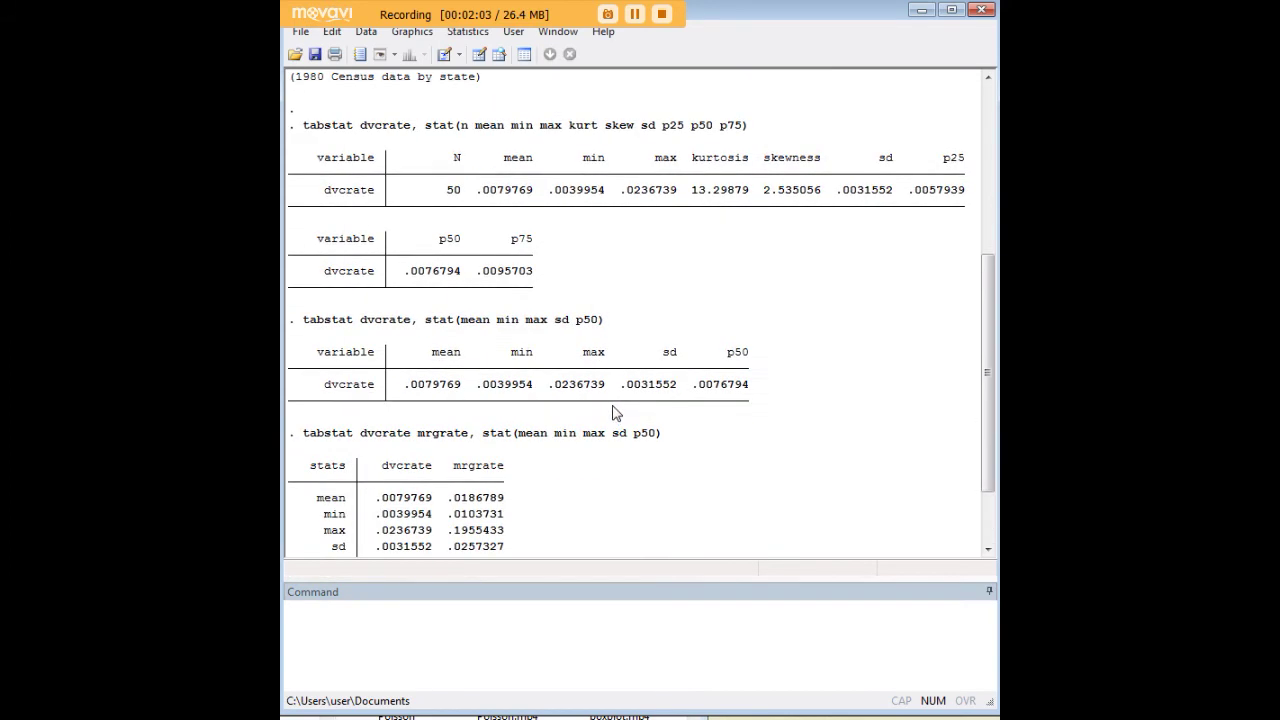
{"action": "left_click_drag", "start_coordinate": [603, 320], "coordinate": [414, 331]}
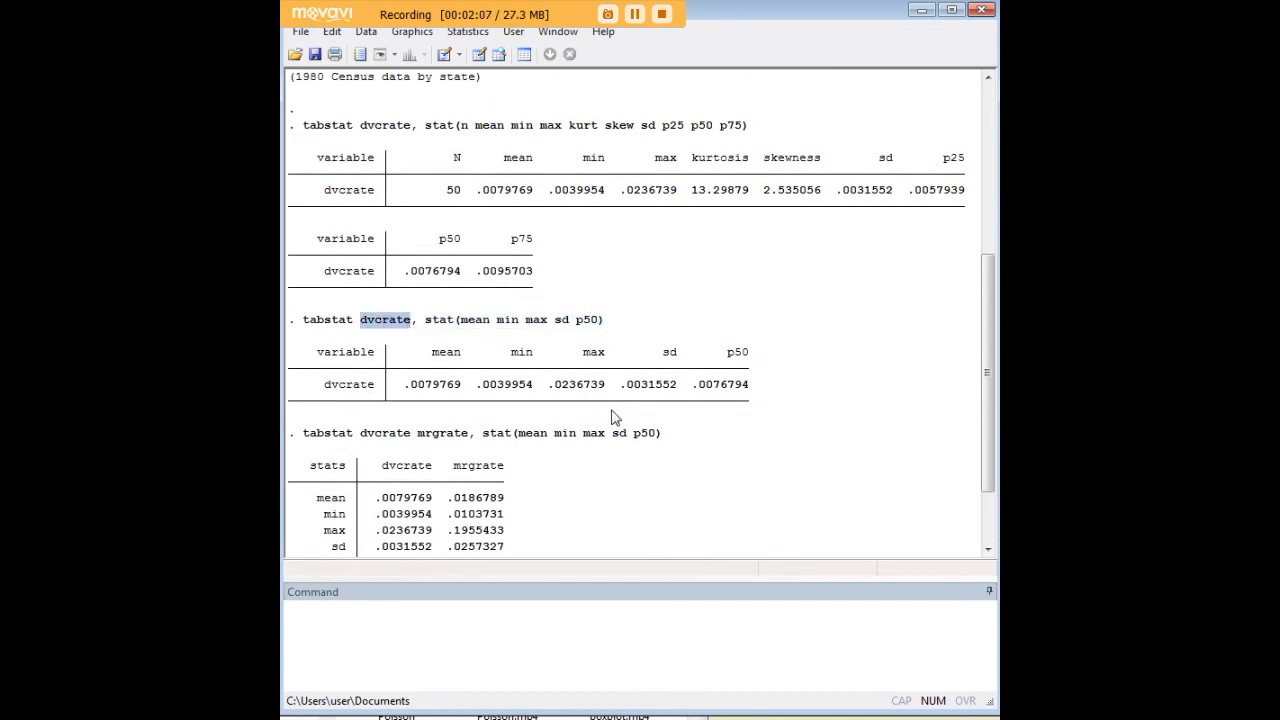
{"action": "left_click", "coordinate": [602, 462]}
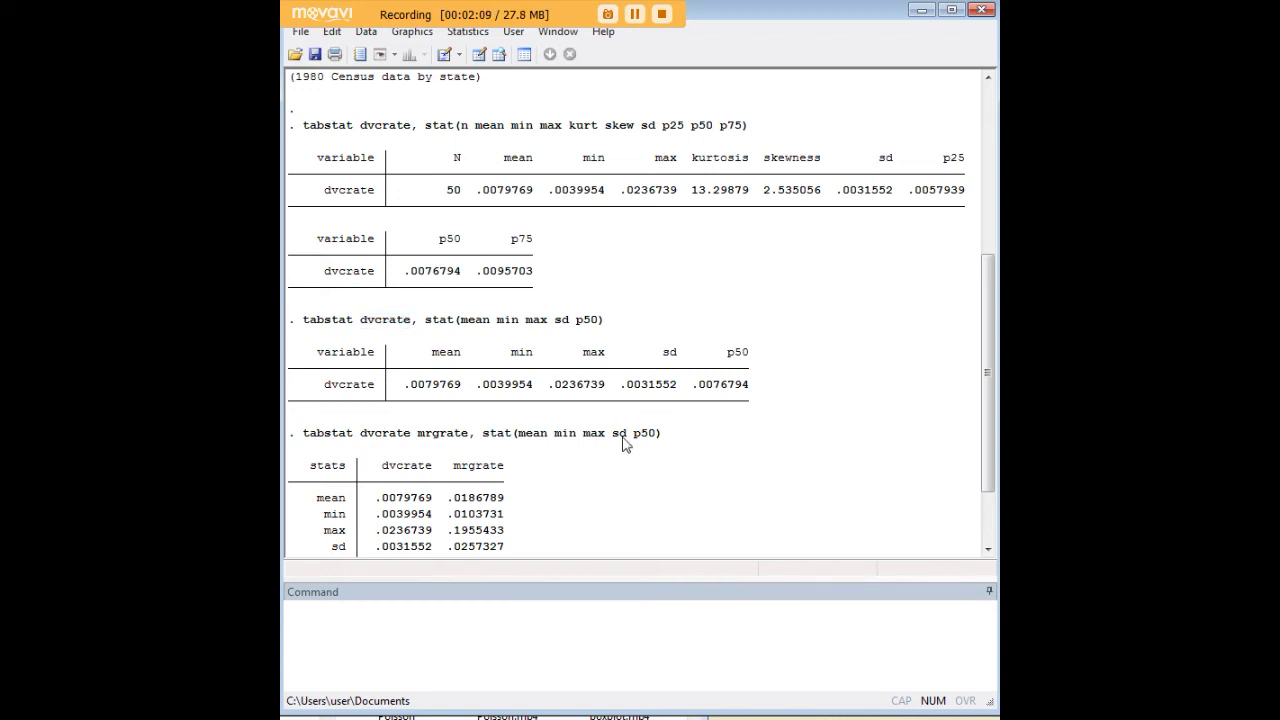